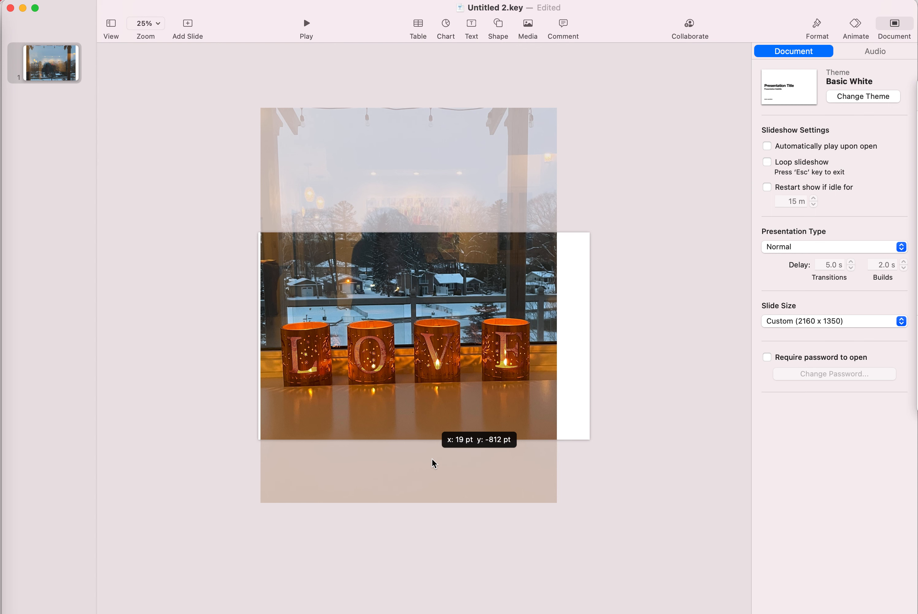
Step: Enlarge the lantern photo and reposition it so it fills the whole slide and frames all four LOVE lanterns
left_click_drag(554, 305, 610, 305)
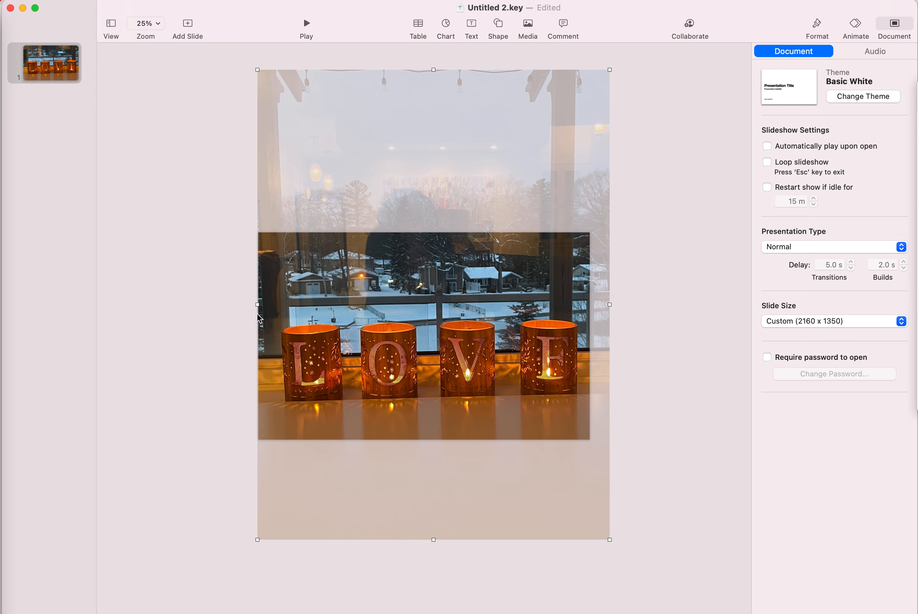
left_click_drag(257, 304, 243, 305)
left_click_drag(423, 379, 426, 378)
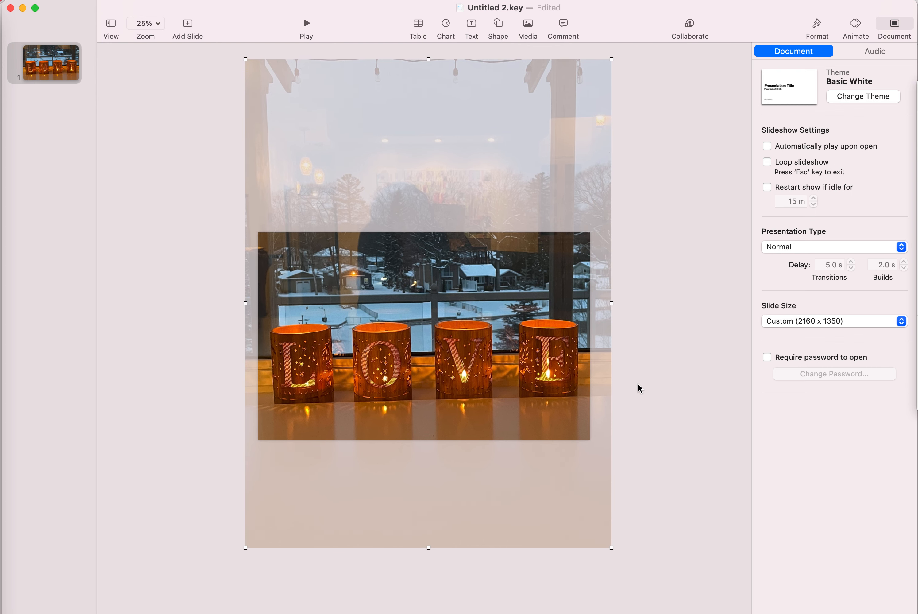
left_click(199, 195)
Step: Export all slides as high-quality JPEG images to the Desktop under the name love1
left_click(51, 1)
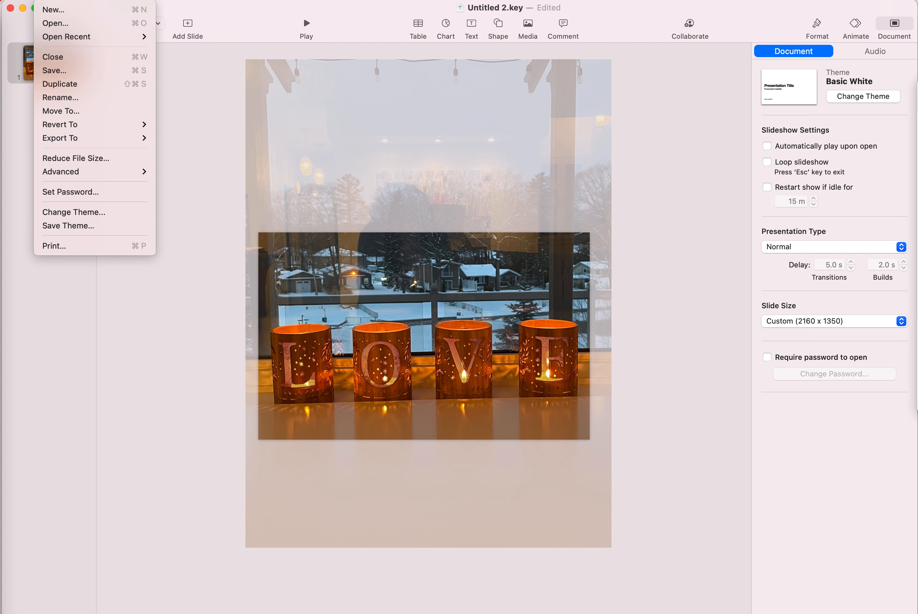
mouse_move(67, 138)
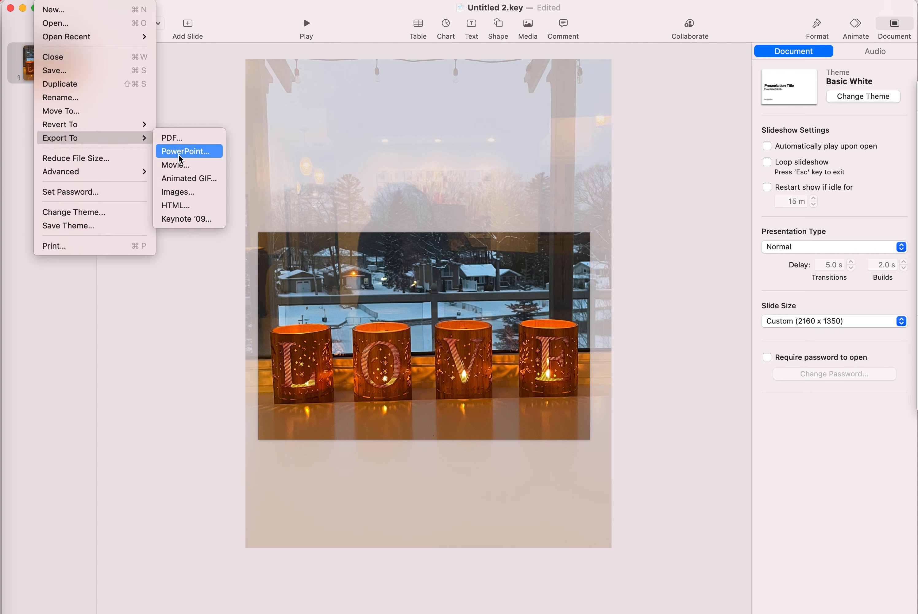
left_click(181, 198)
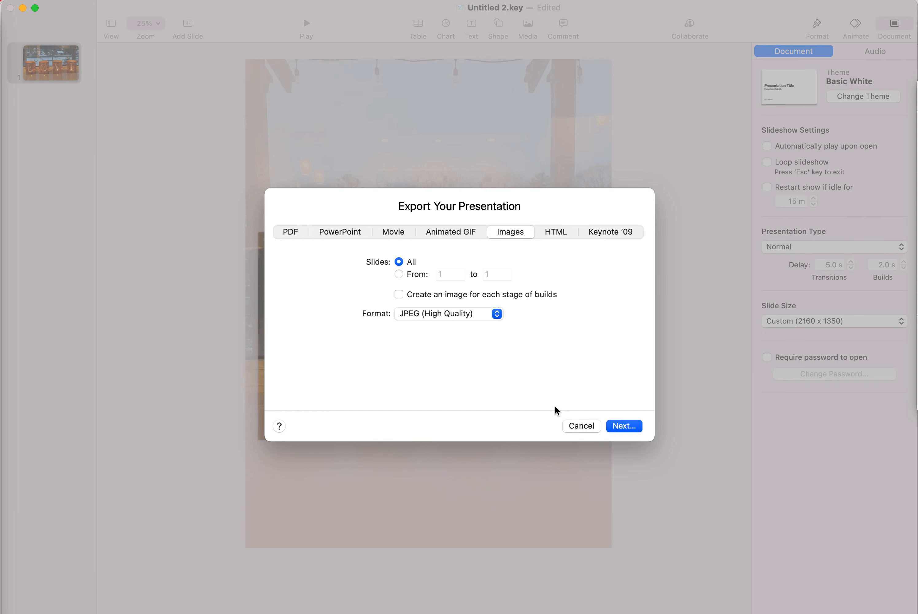
left_click(624, 425)
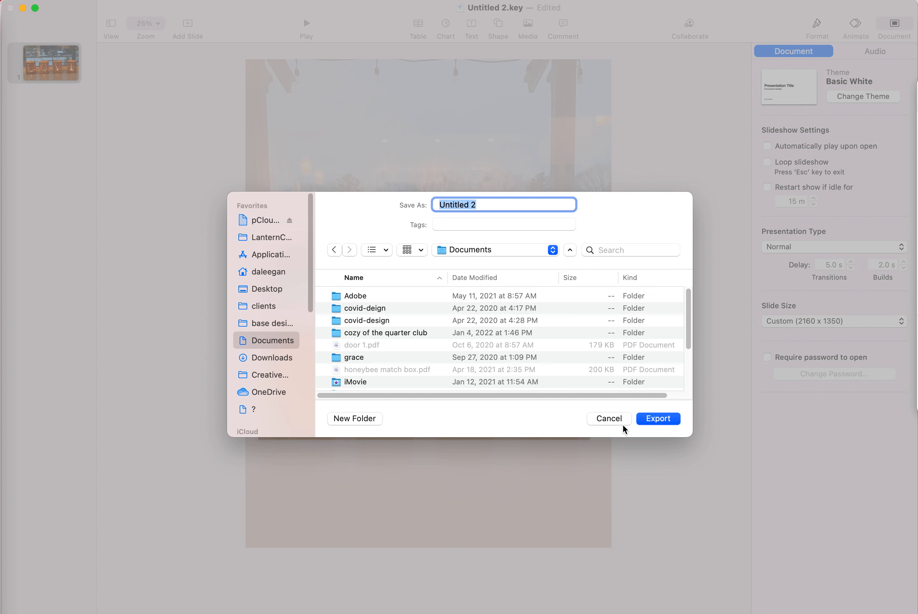
type("lo")
left_click(275, 292)
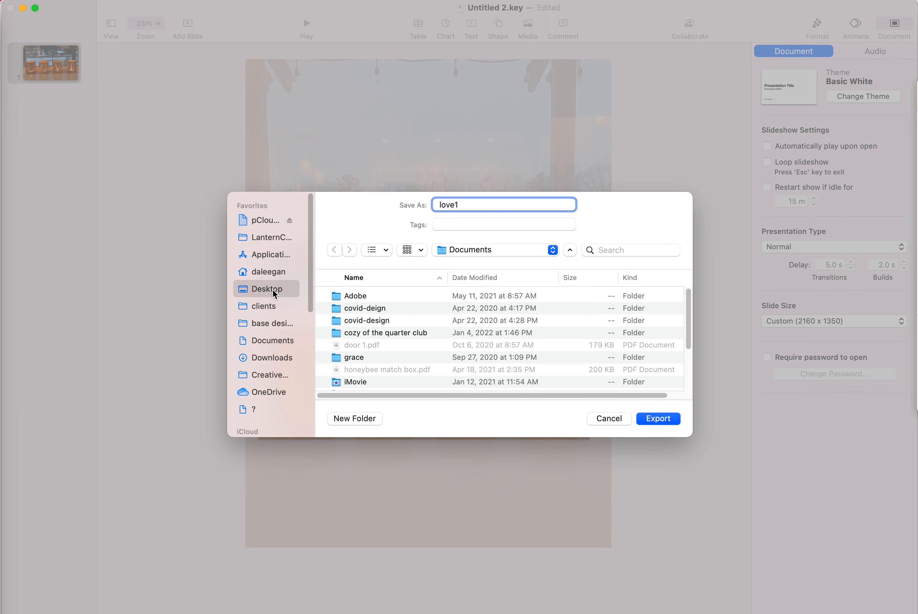
left_click(657, 419)
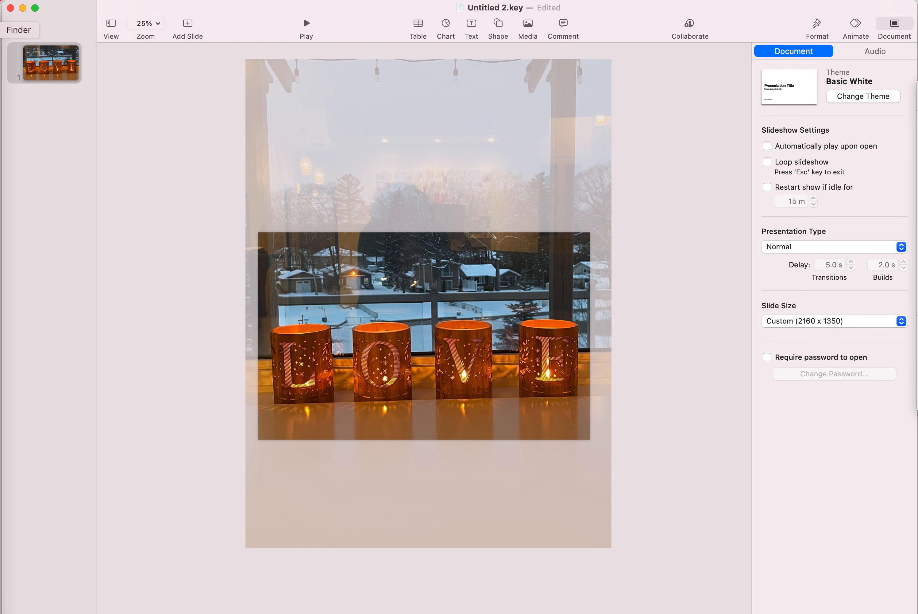
Step: Switch to Finder, open love1.001.jpeg from the Desktop's love1 folder to check the exported image, and close the preview
left_click(2, 30)
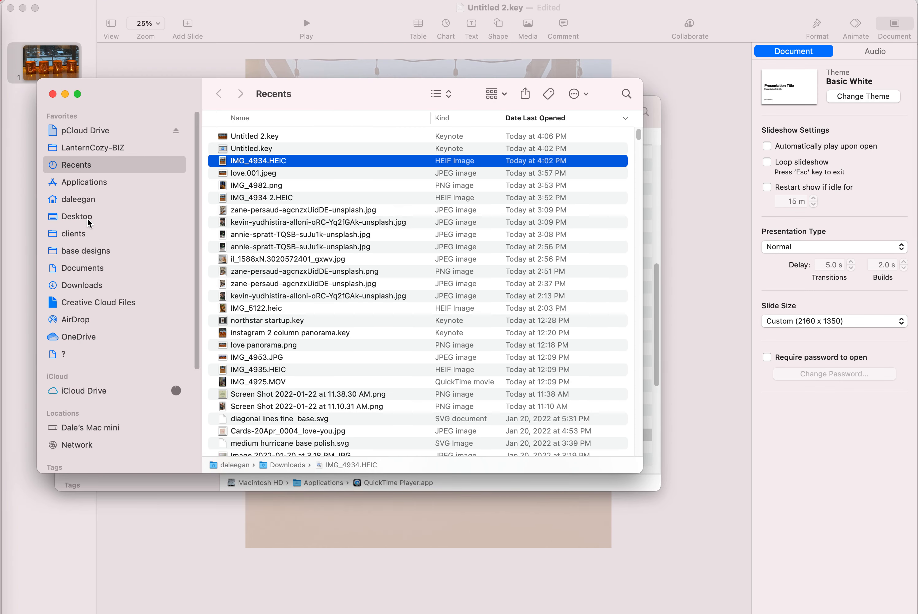
left_click(78, 216)
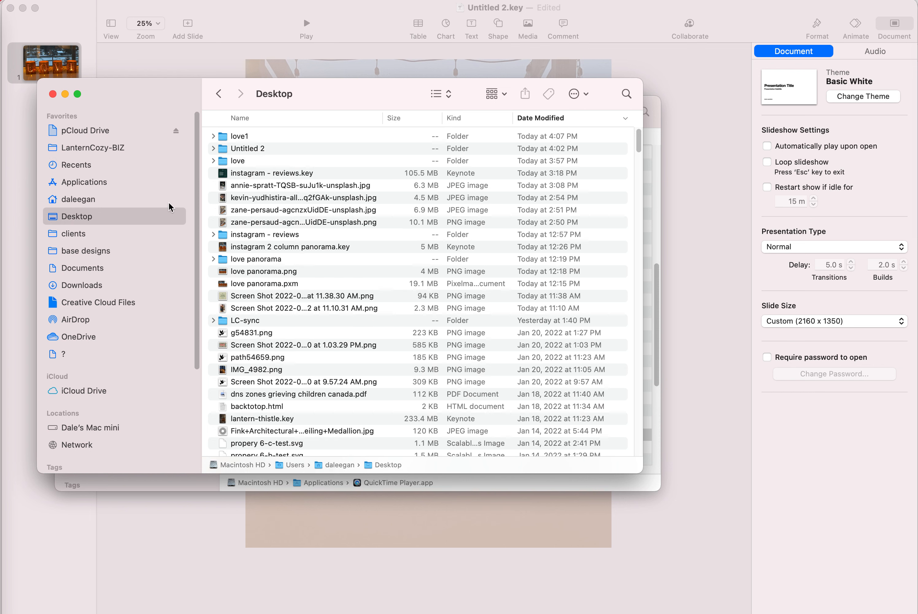
double_click(227, 136)
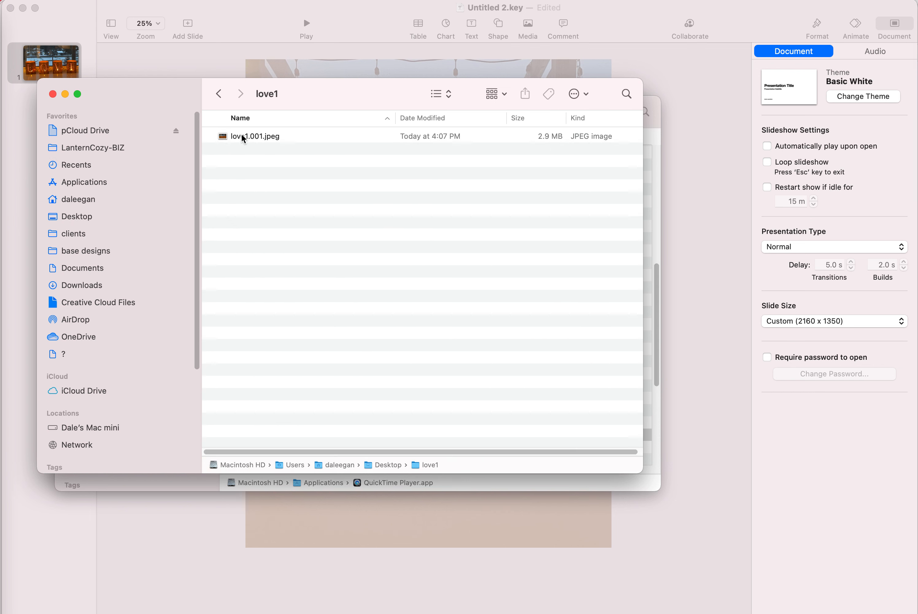
left_click(236, 137)
double_click(242, 137)
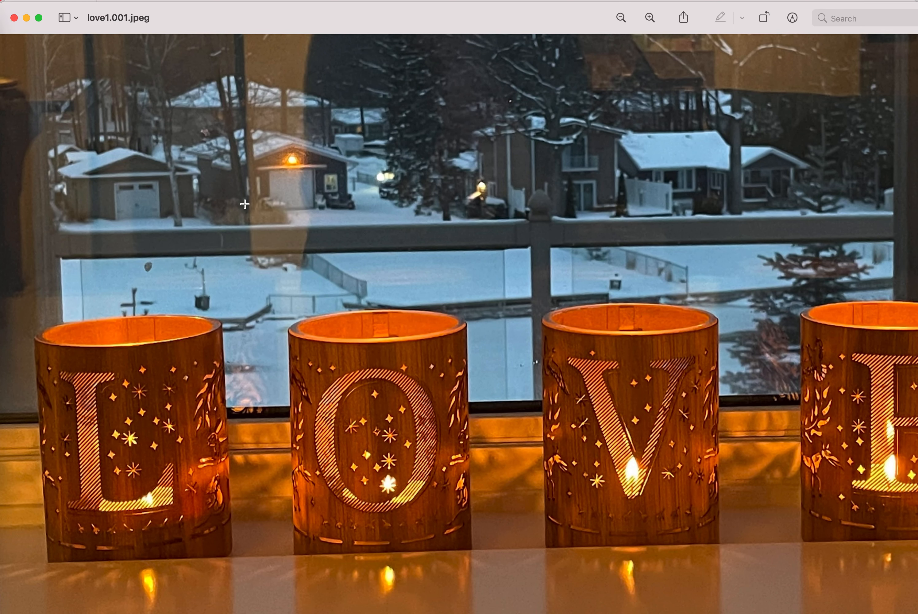
left_click(14, 18)
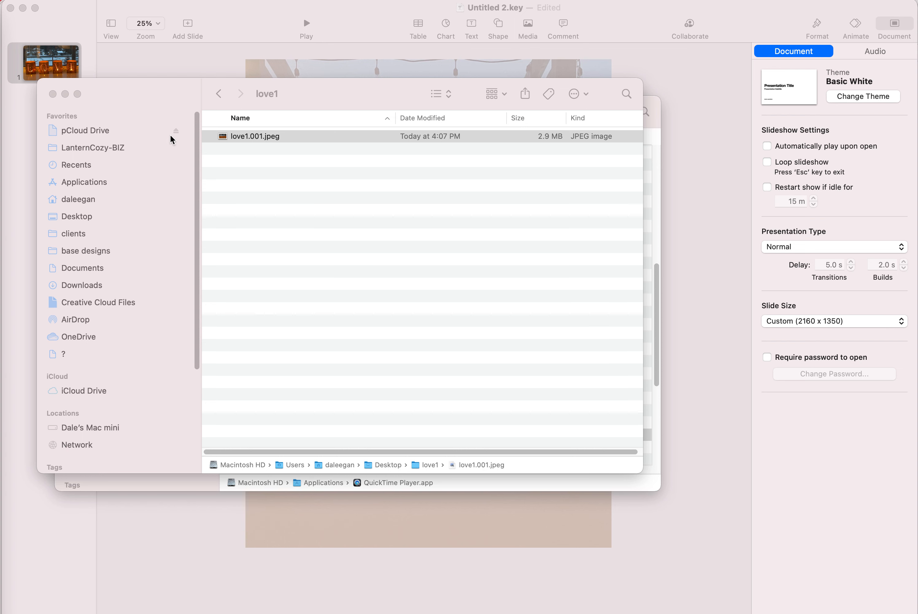
Step: Copy the exported love1.001.jpeg file and switch back to Keynote
left_click(247, 152)
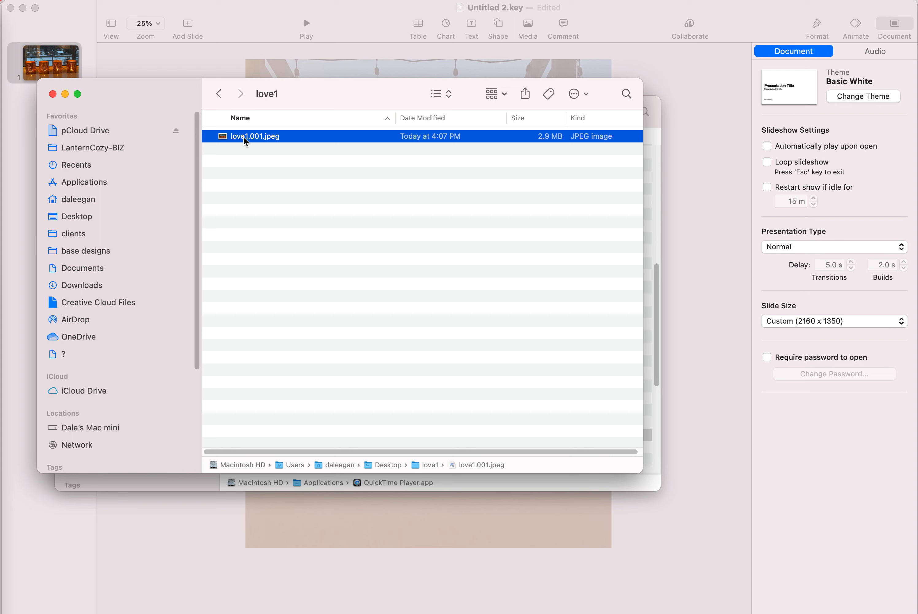
left_click(244, 137)
key("Return")
left_click(174, 64)
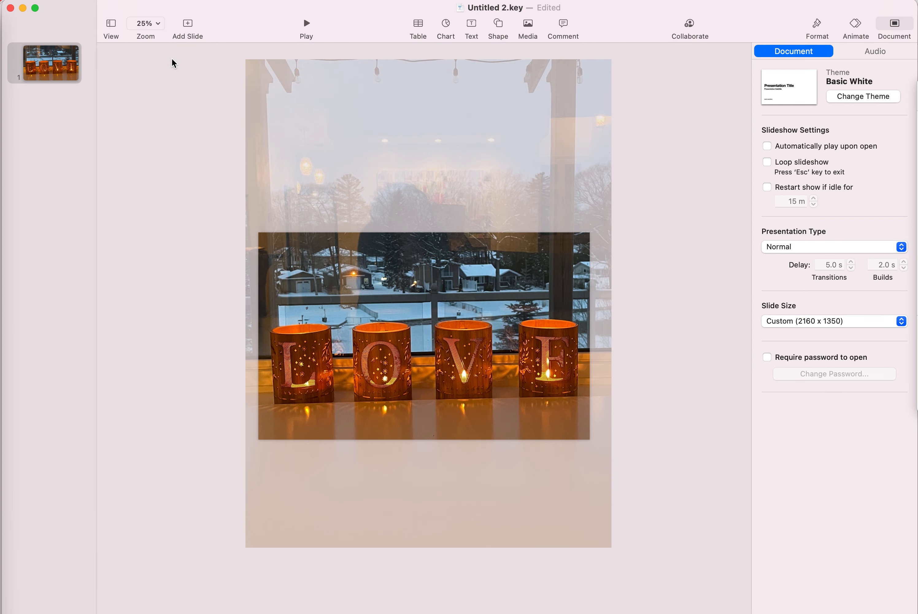
Step: Create a new presentation with the Basic White theme
left_click(49, 1)
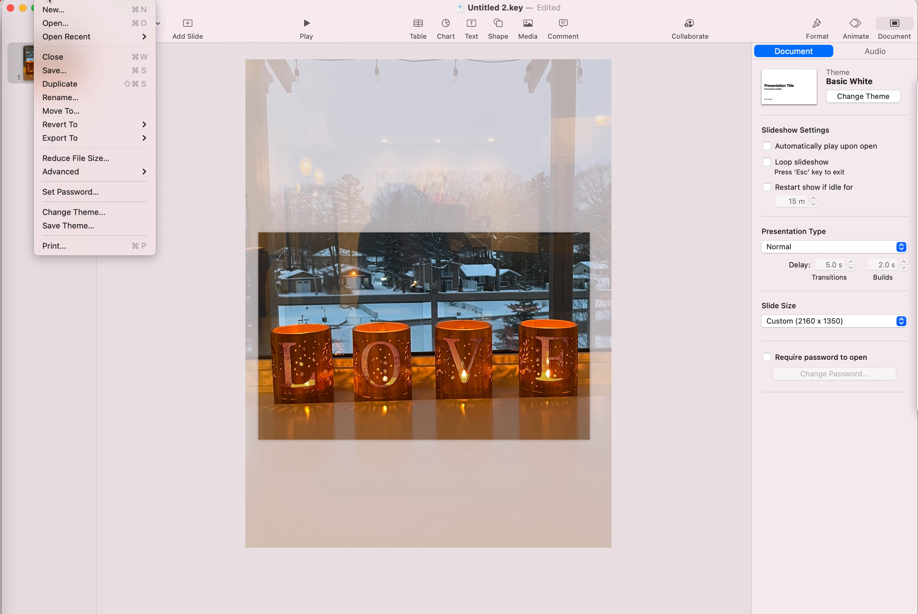
left_click(53, 11)
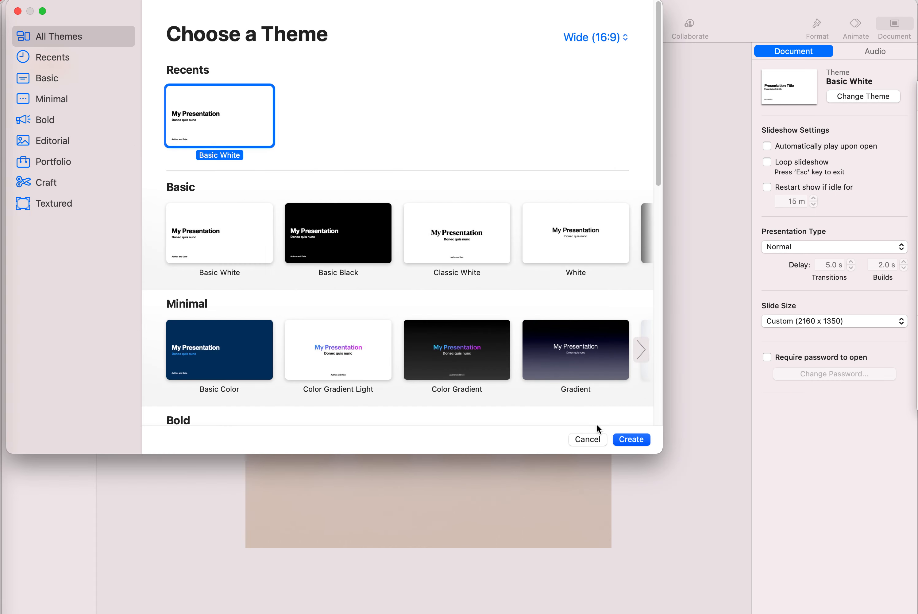
left_click(622, 440)
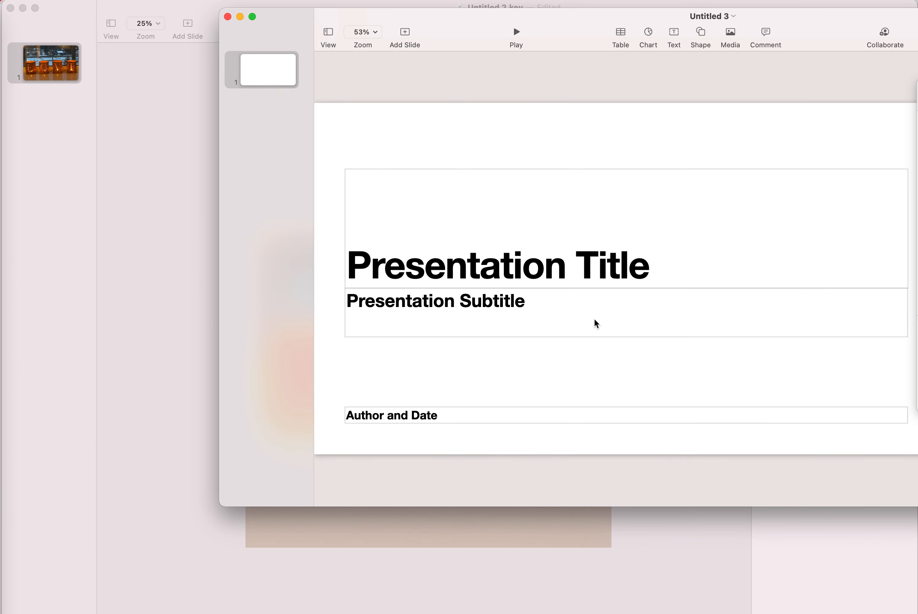
Step: Delete the title, subtitle and author placeholders from the new slide, and move the window so its sidebar is fully on screen
left_click(577, 271)
key("Delete")
left_click(590, 314)
key("Delete")
left_click(590, 418)
key("Delete")
left_click_drag(803, 26, 594, 34)
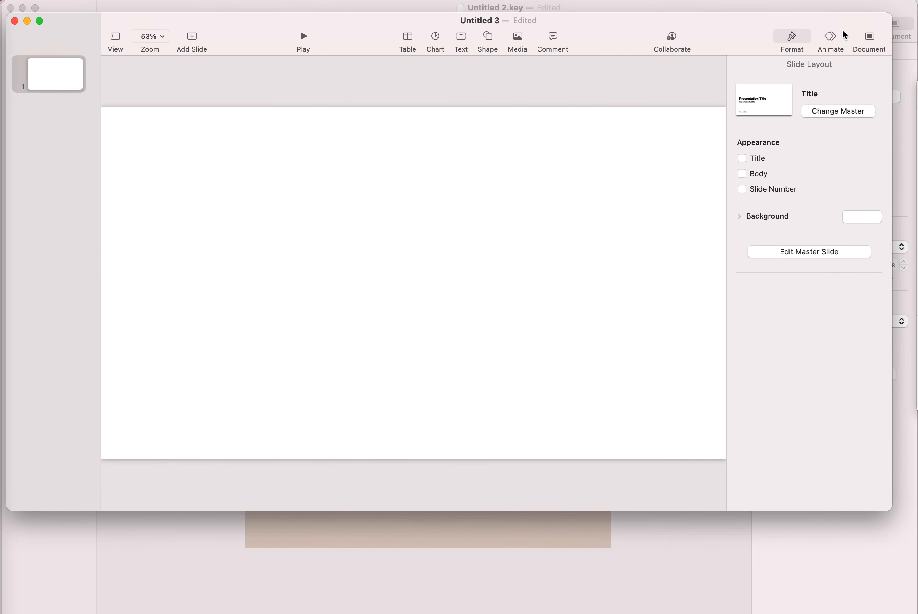
Step: Set a custom slide size of 1080 pts wide by 1350 pts high for the new presentation
left_click(871, 44)
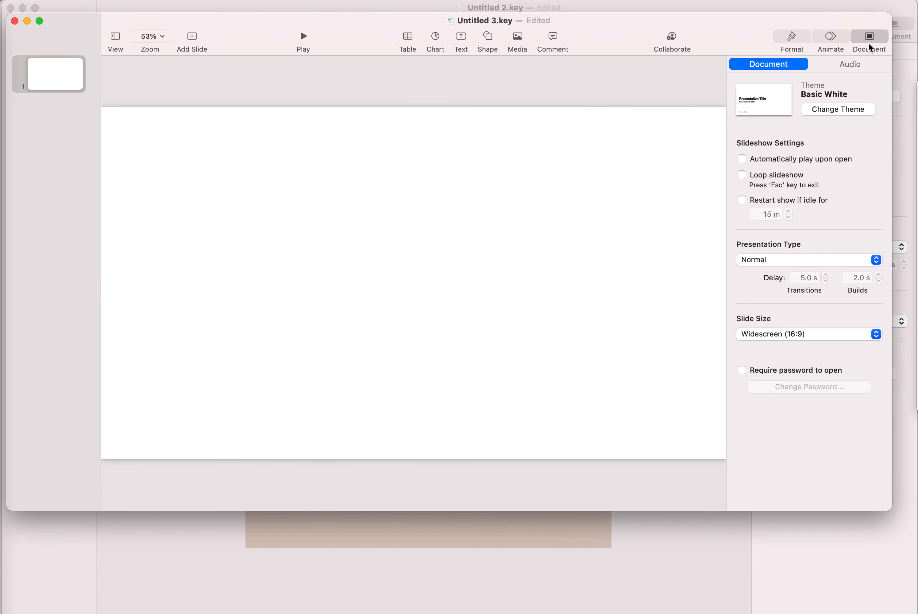
left_click(825, 339)
left_click(814, 356)
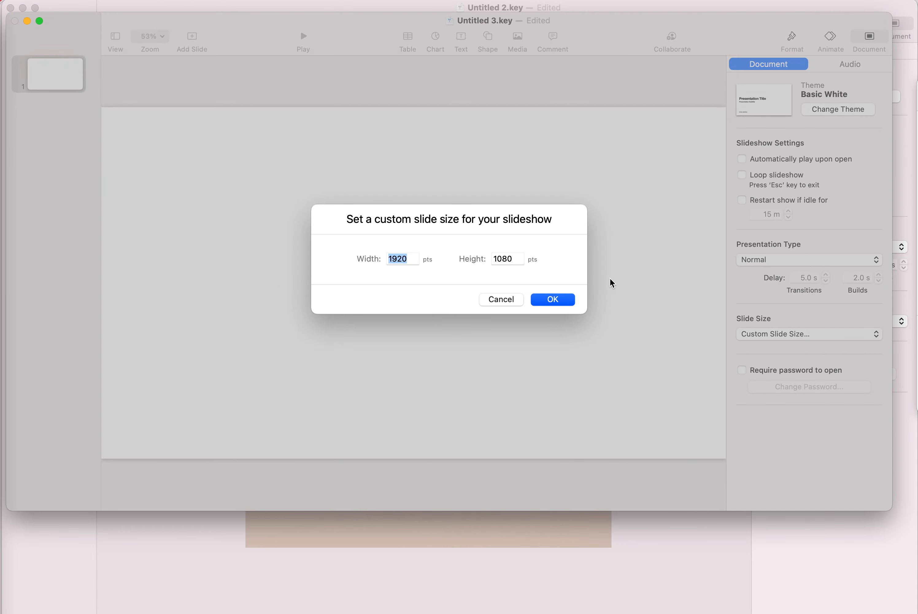
left_click_drag(494, 260, 517, 260)
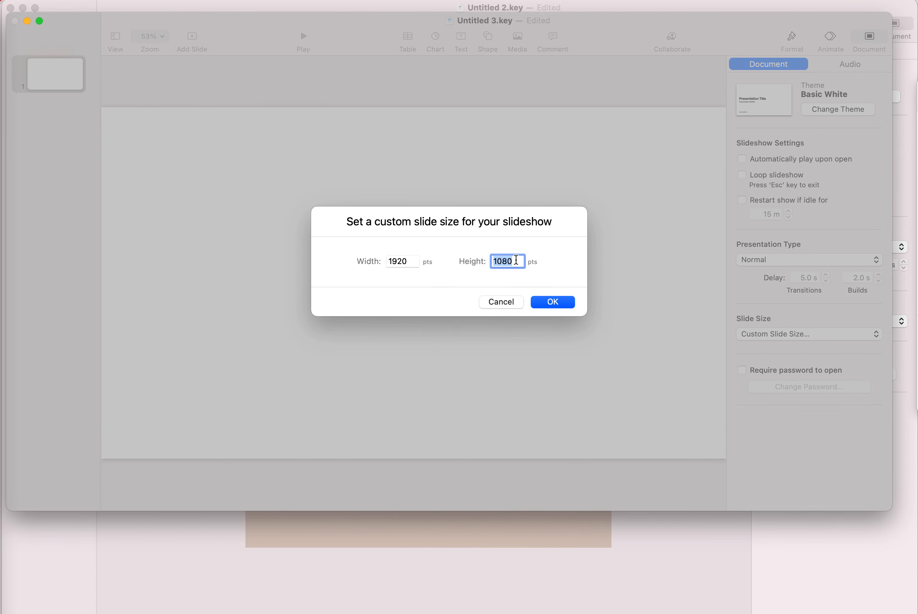
type("1")
left_click_drag(411, 261, 388, 264)
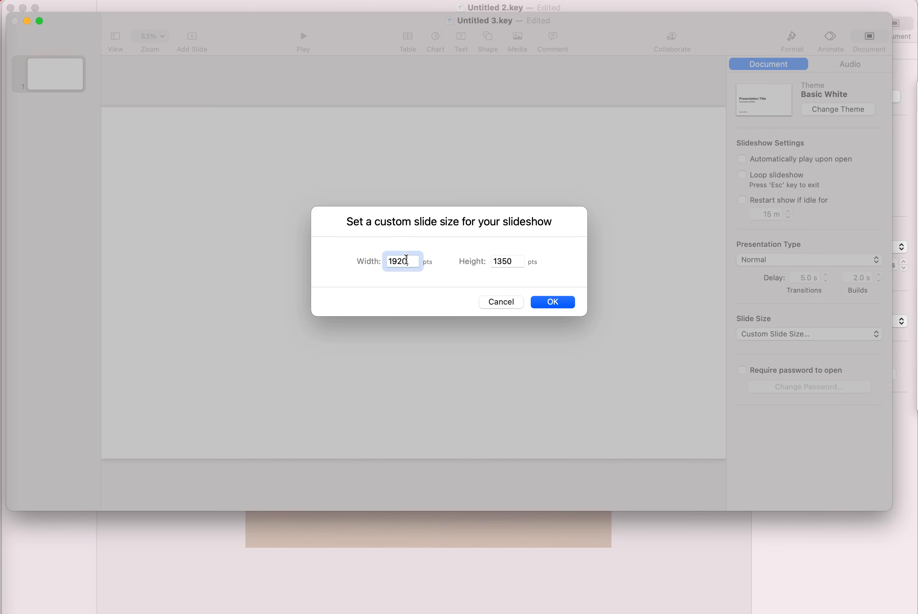
type("1")
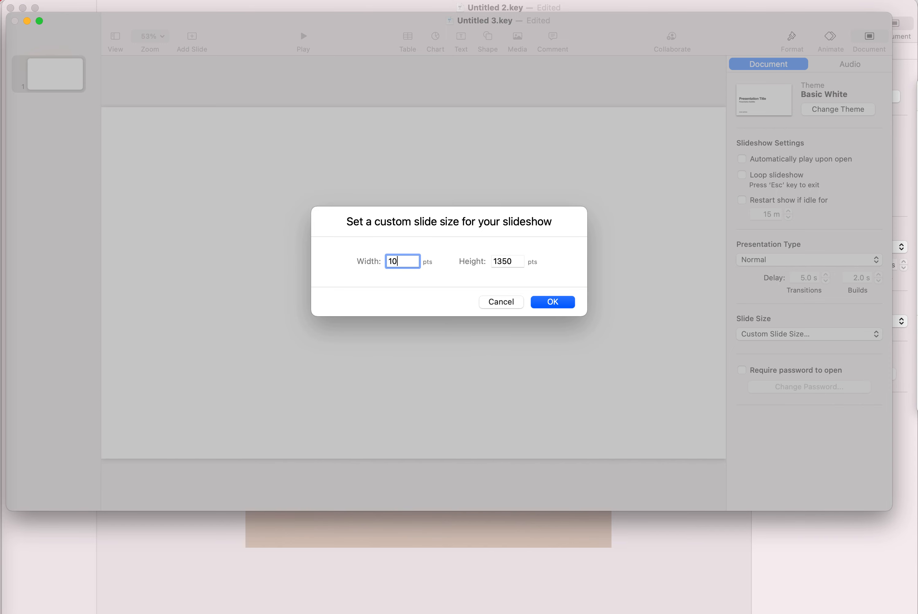
left_click(549, 303)
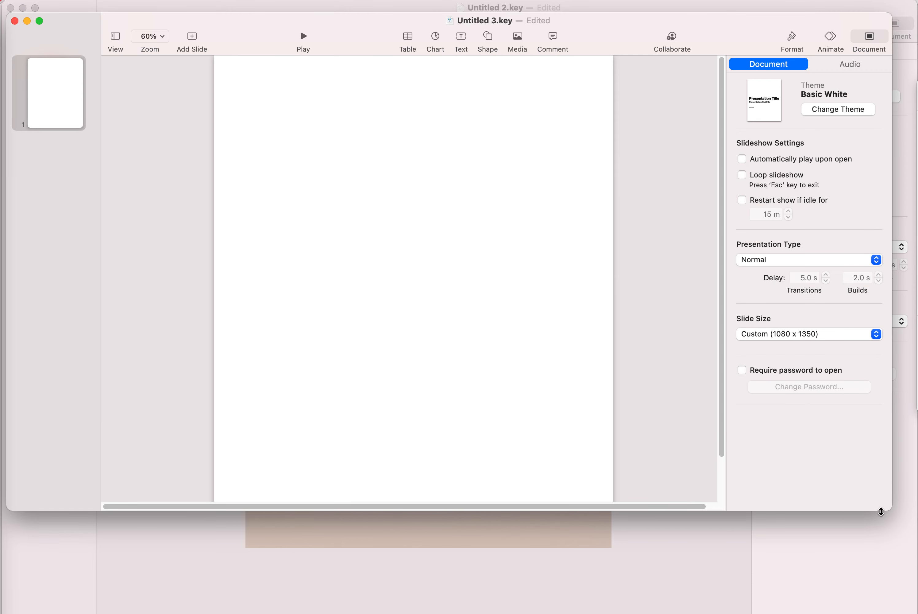
Step: Enlarge the presentation window, show the slide at 50%, and paste the copied lantern image onto it
left_click_drag(884, 509, 900, 597)
left_click(150, 36)
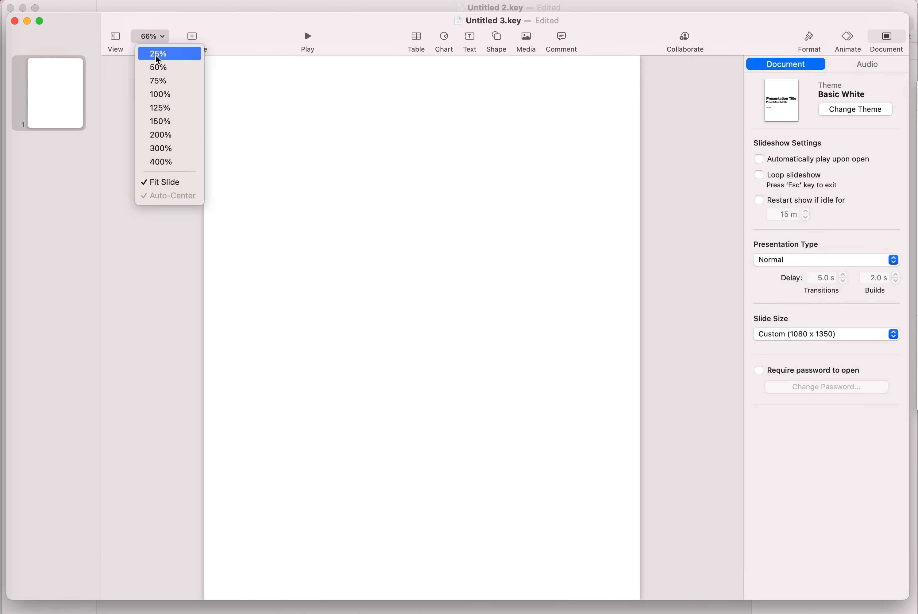
left_click(162, 68)
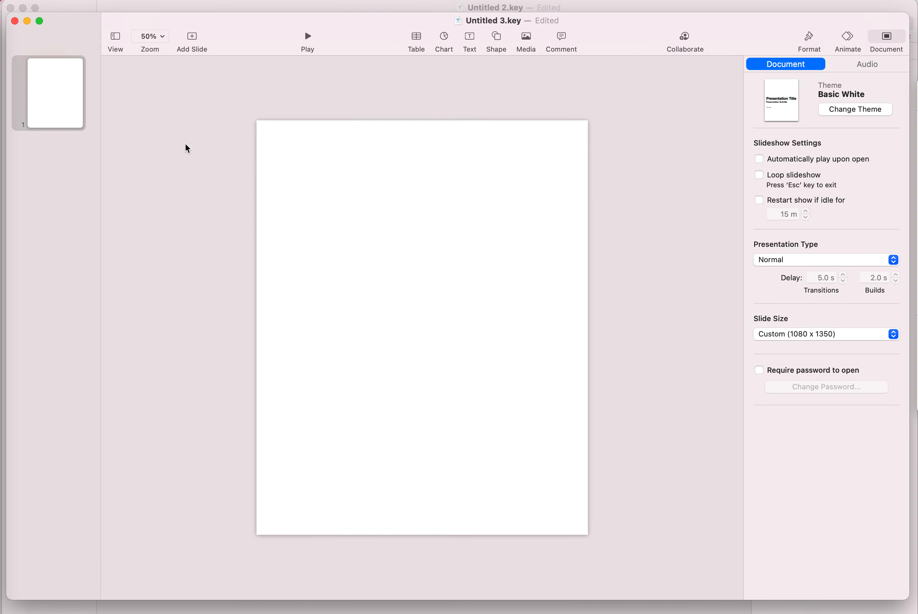
key("super+v")
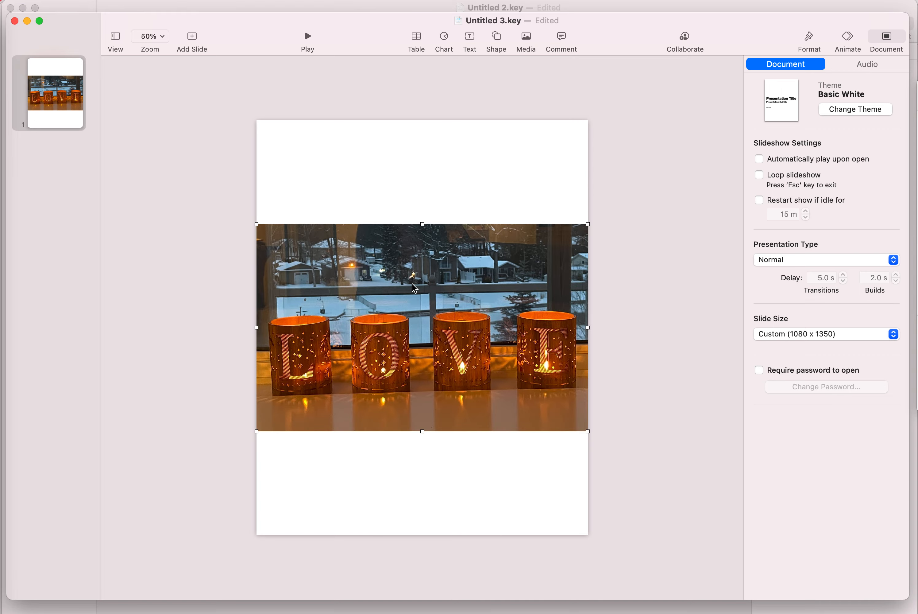
Step: Enlarge the pasted image to the slide's full height, setting its height to 1350 pt with proportions constrained
left_click_drag(422, 432, 423, 536)
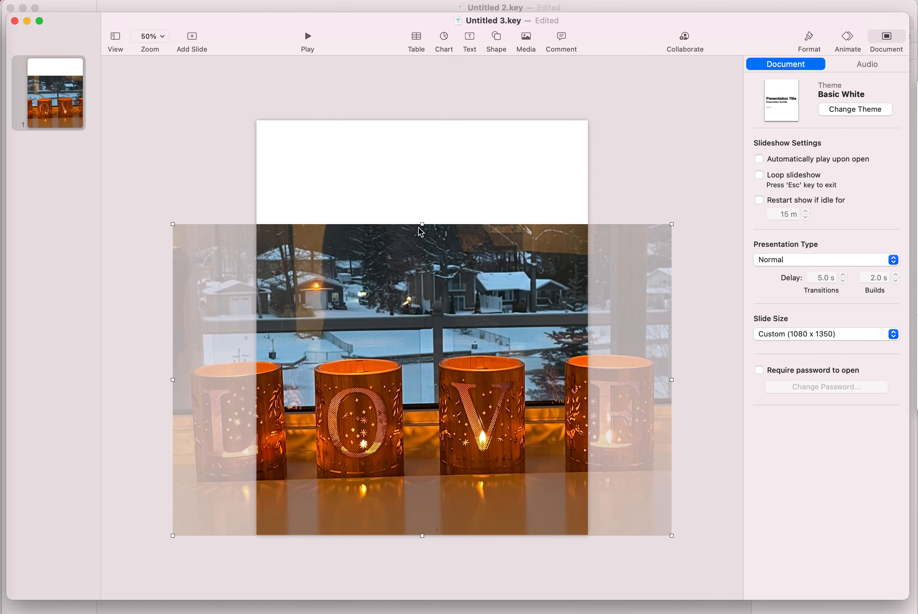
left_click_drag(421, 224, 414, 125)
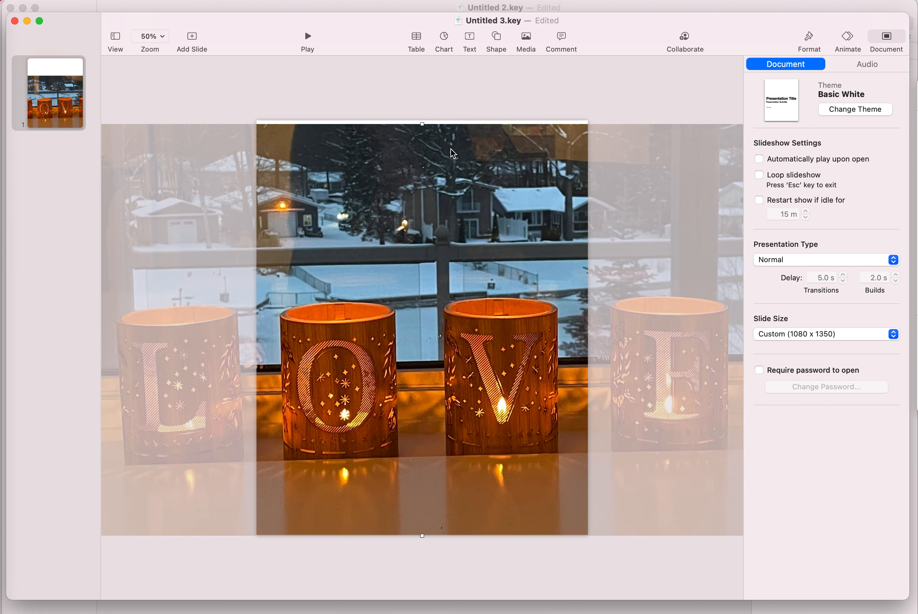
left_click(809, 37)
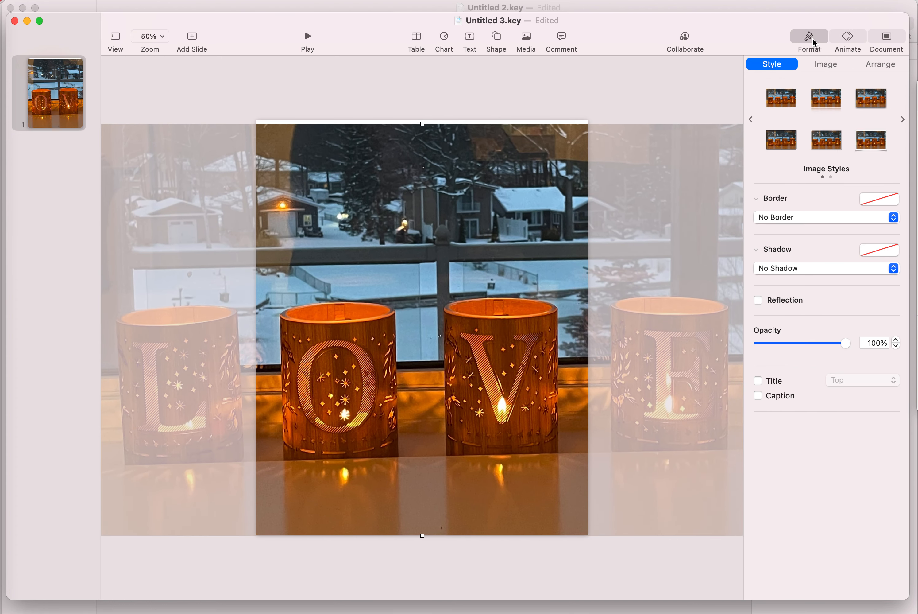
left_click(880, 67)
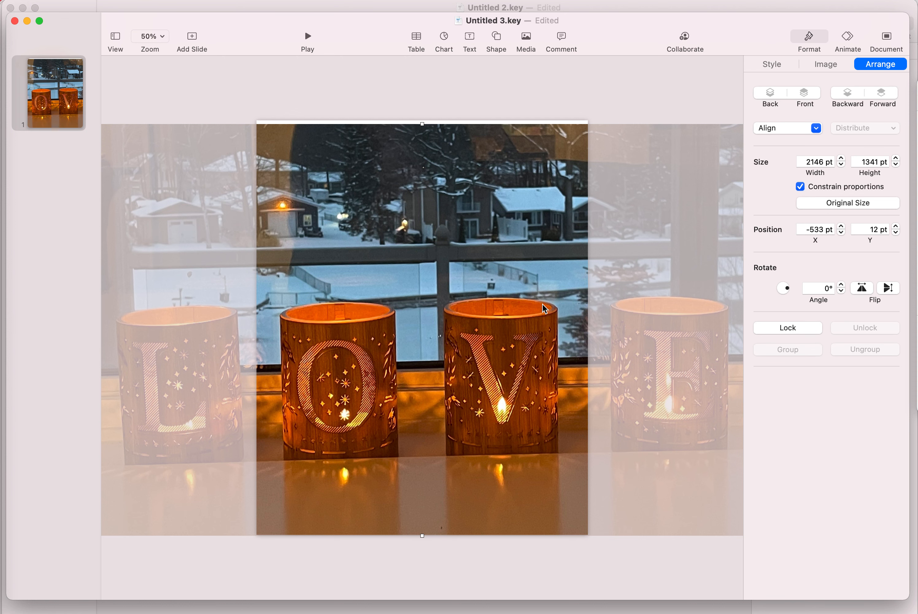
left_click(873, 161)
type("1350")
key("Return")
Step: Move the image so its L and O half fills the slide, with its position at X 0 pt, Y 0 pt
left_click_drag(399, 406, 544, 394)
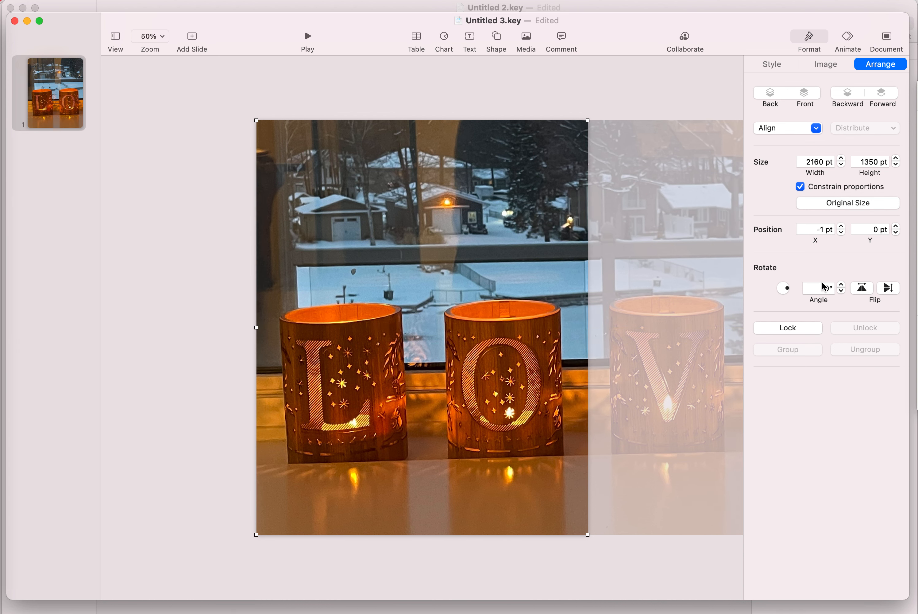
left_click(841, 233)
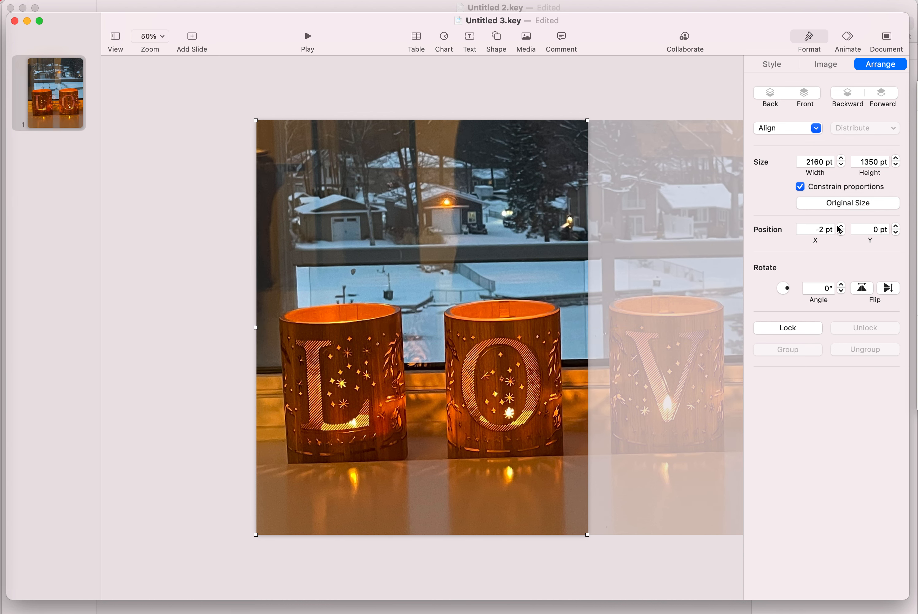
left_click(842, 226)
left_click(841, 227)
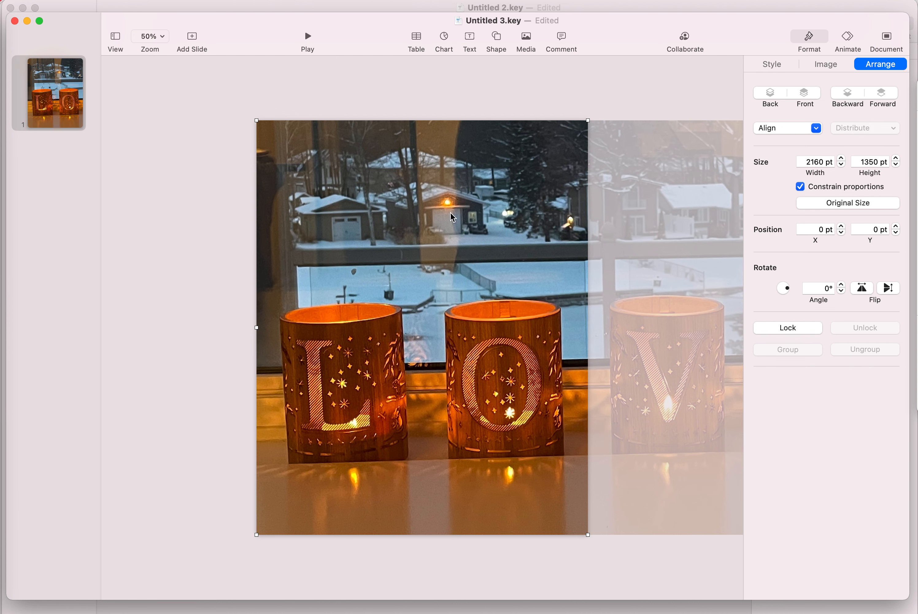
Step: Duplicate the slide and shift the image on the copy leftward until its V and E half fills the slide
left_click(68, 106)
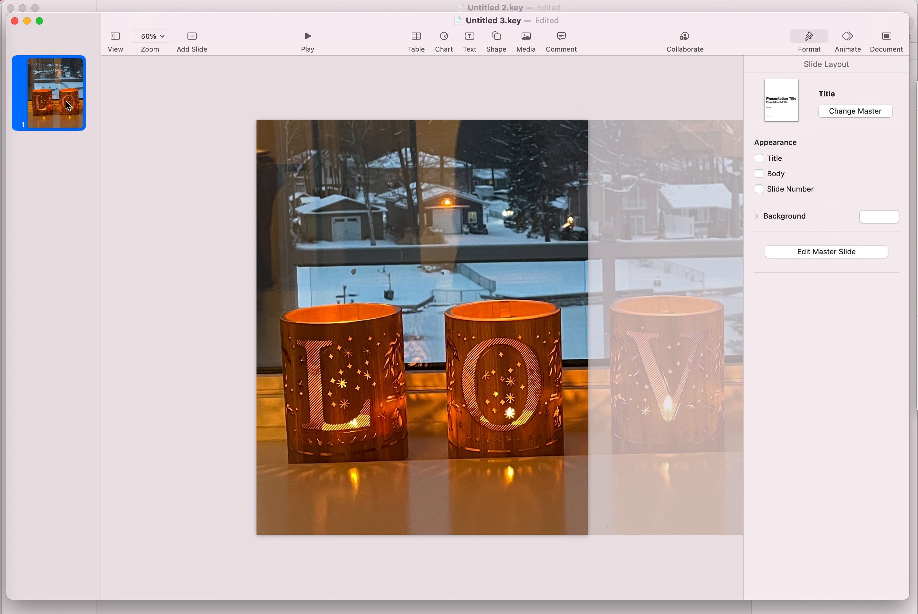
key("super+d")
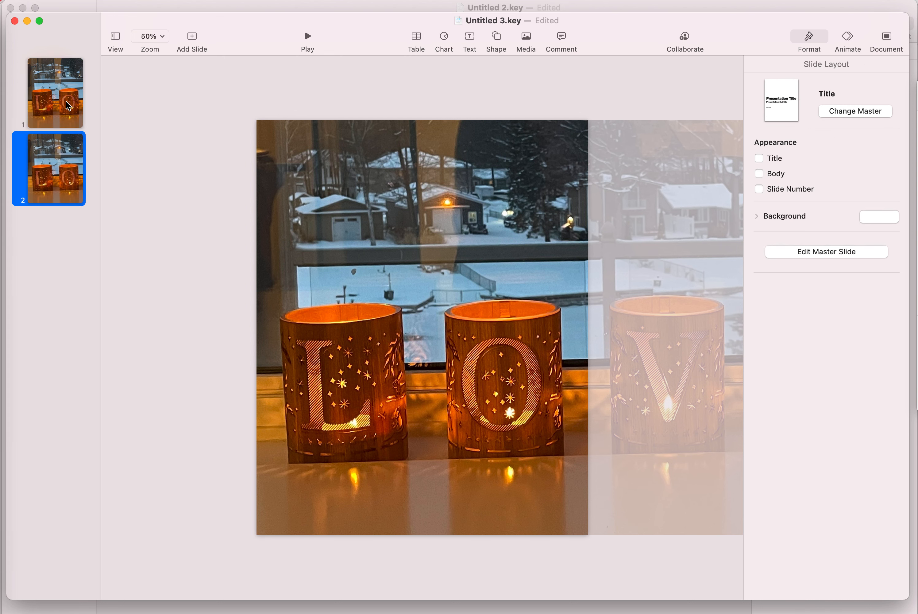
left_click(535, 235)
left_click_drag(535, 236, 205, 236)
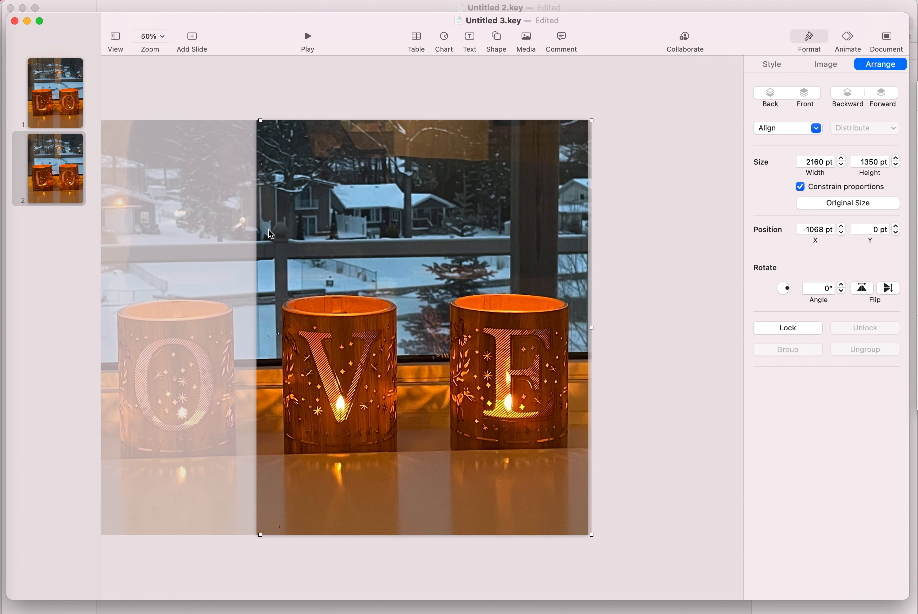
Step: Fine-tune the second slide's image to a horizontal position of X -1080 pt
left_click(842, 234)
left_click(841, 234)
left_click(842, 234)
left_click(842, 234)
left_click(841, 234)
left_click(842, 234)
left_click(841, 234)
left_click(841, 234)
left_click(842, 234)
left_click(841, 234)
left_click(841, 234)
left_click(841, 234)
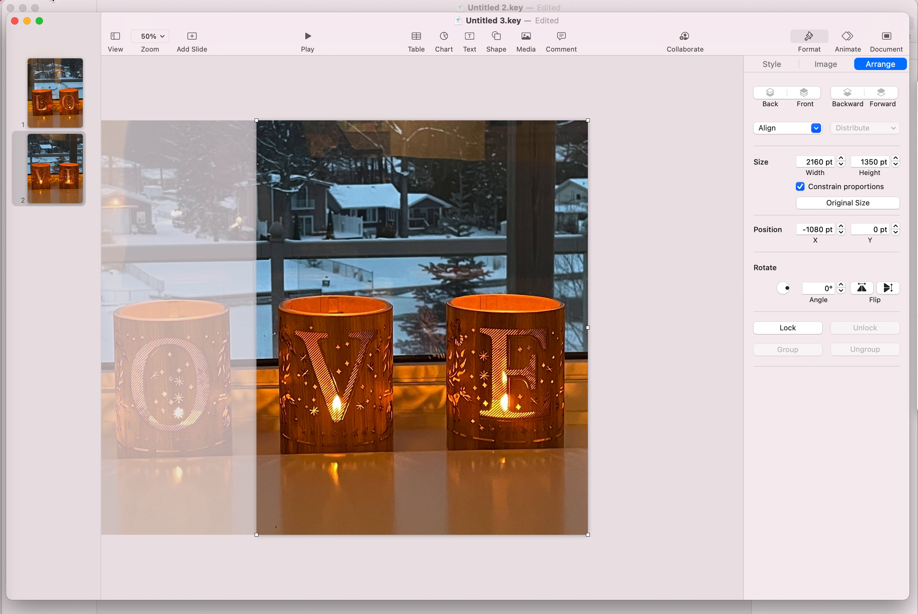
Step: Export all slides as JPEG (High Quality) images to the Desktop under the name "love split"
left_click(52, 0)
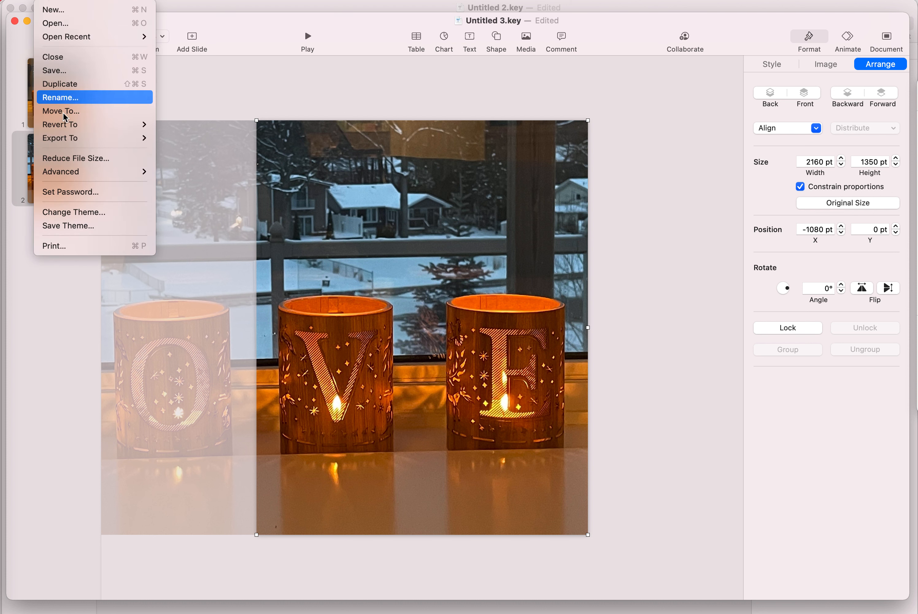
mouse_move(118, 138)
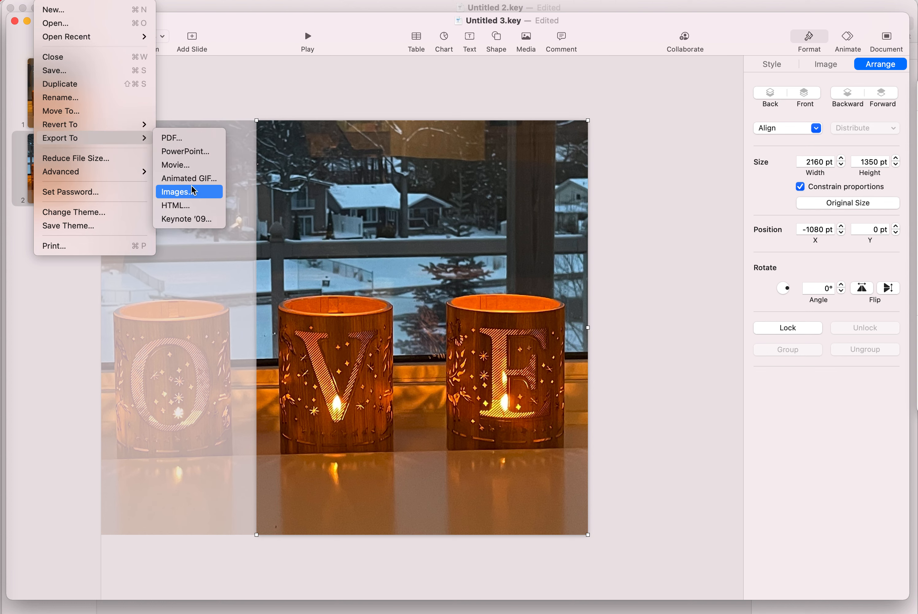
left_click(189, 191)
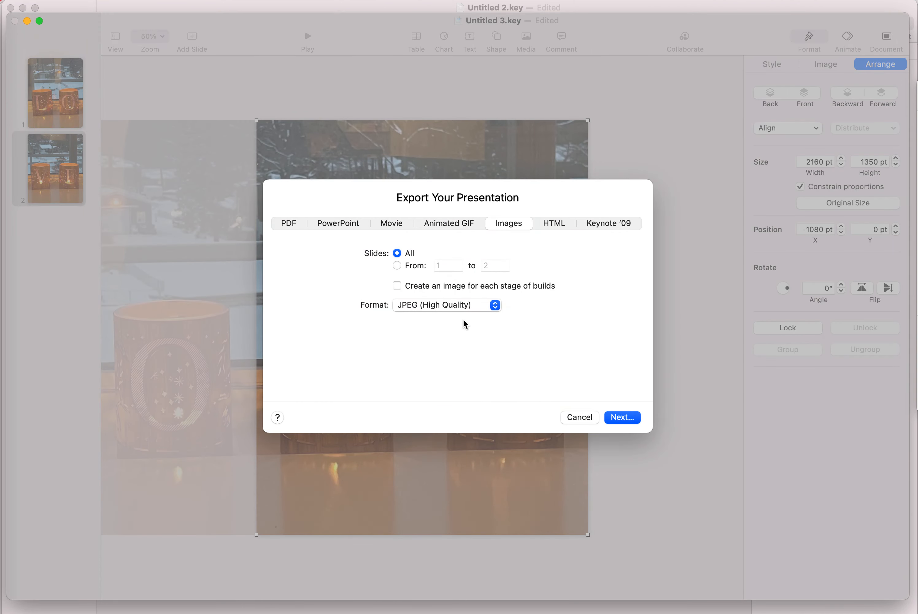
left_click(624, 419)
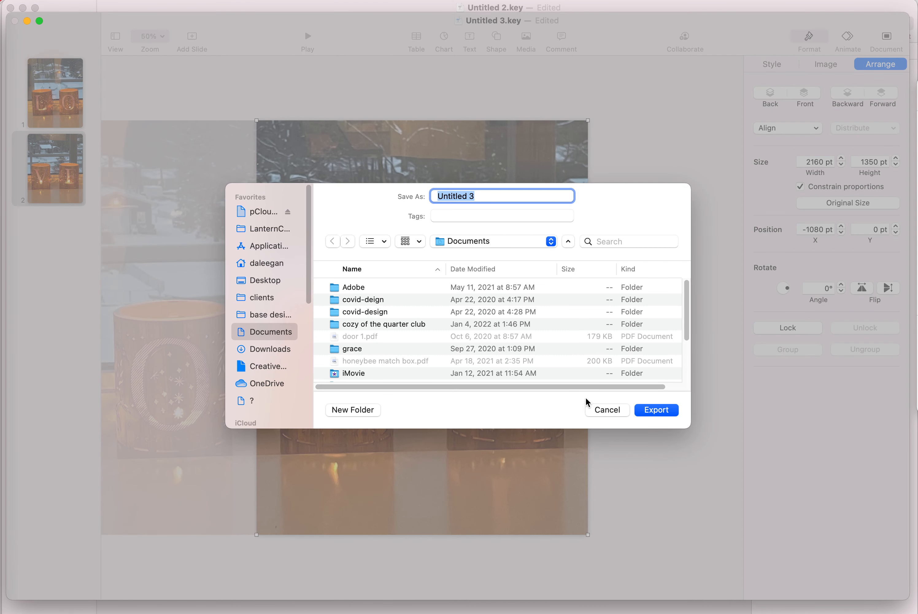
type("lo")
left_click(265, 280)
left_click(657, 410)
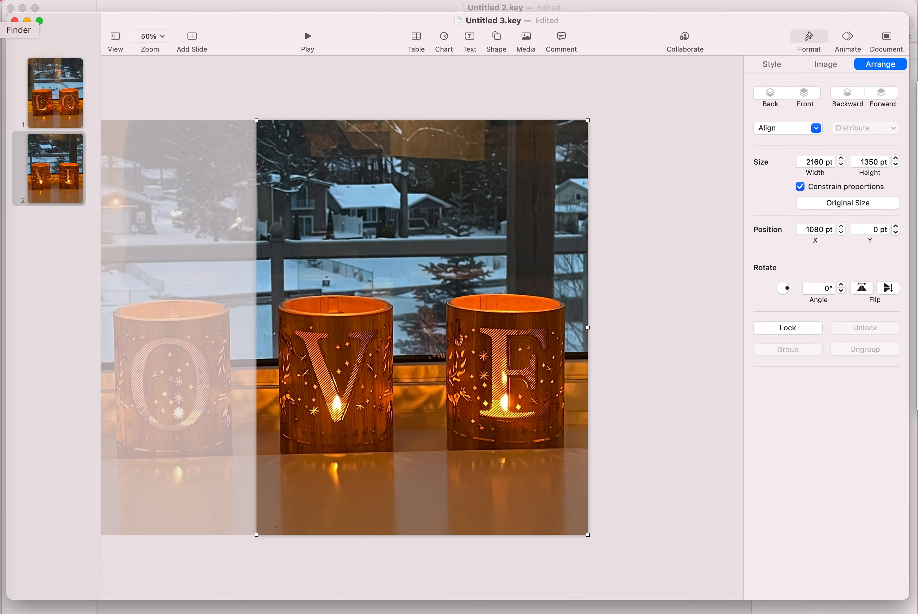
Step: Switch to Finder, go to the love split folder on the Desktop, and open love split.001.jpeg
left_click(3, 31)
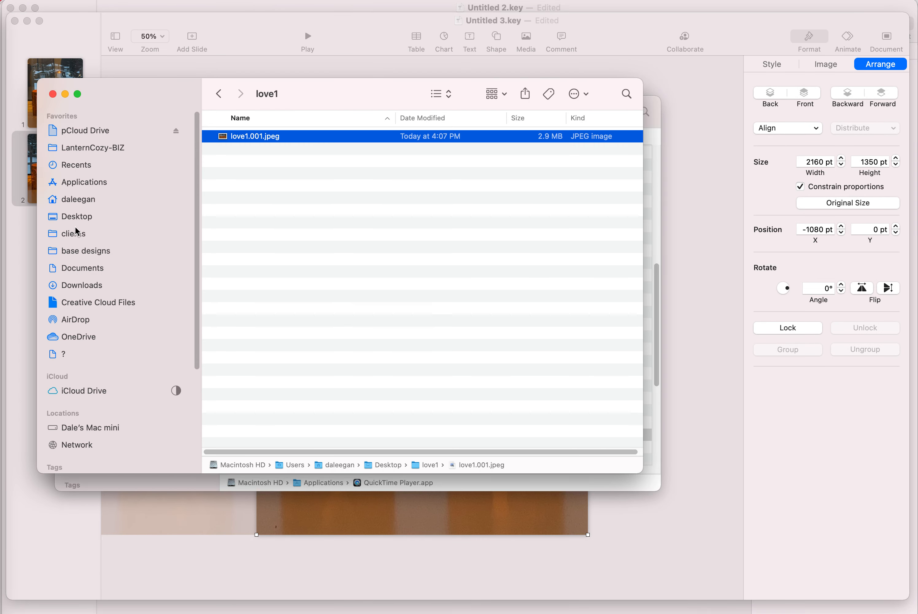
left_click(75, 218)
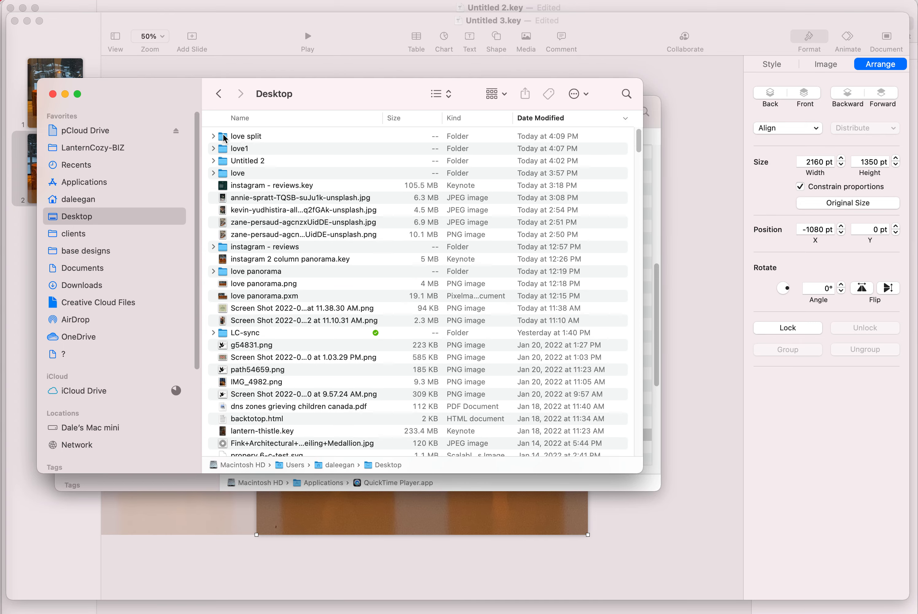
double_click(224, 137)
double_click(257, 142)
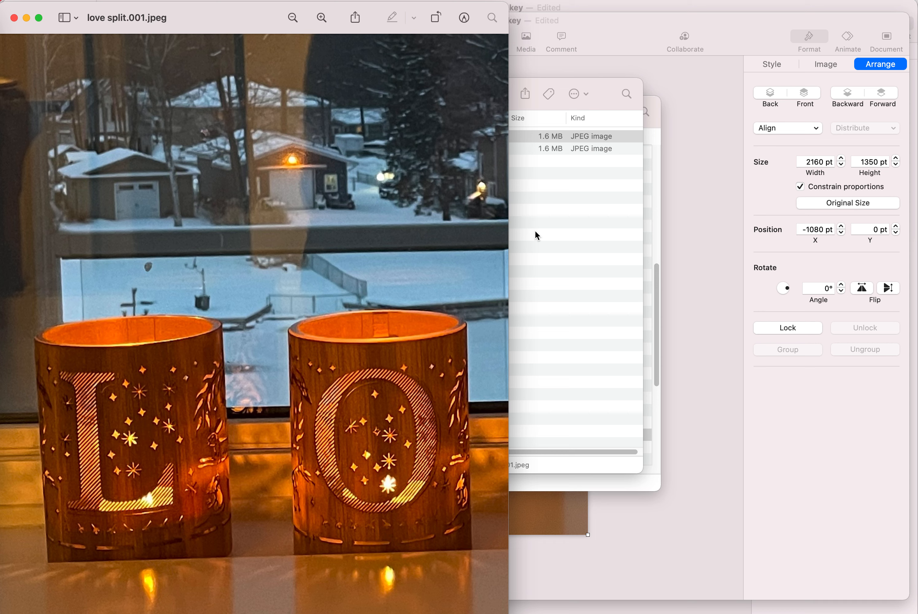
Step: Open love split.002.jpeg and place its window flush beside the first image to check that the halves line up
left_click(534, 233)
double_click(260, 148)
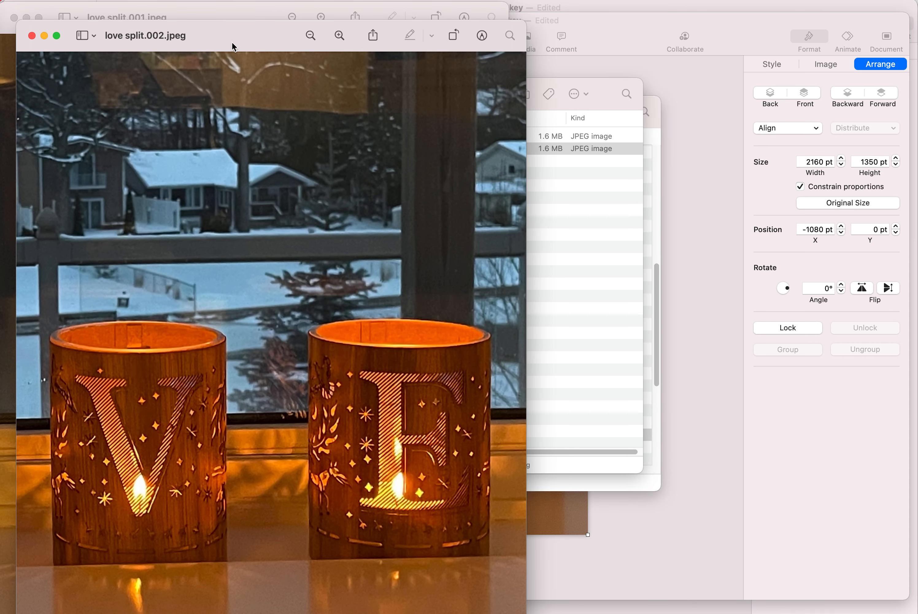
left_click_drag(232, 43, 730, 26)
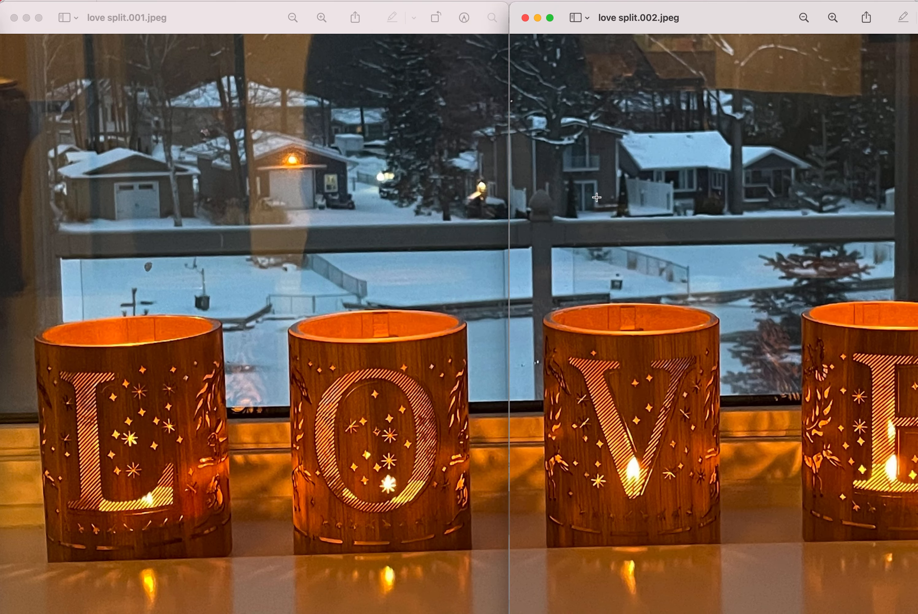